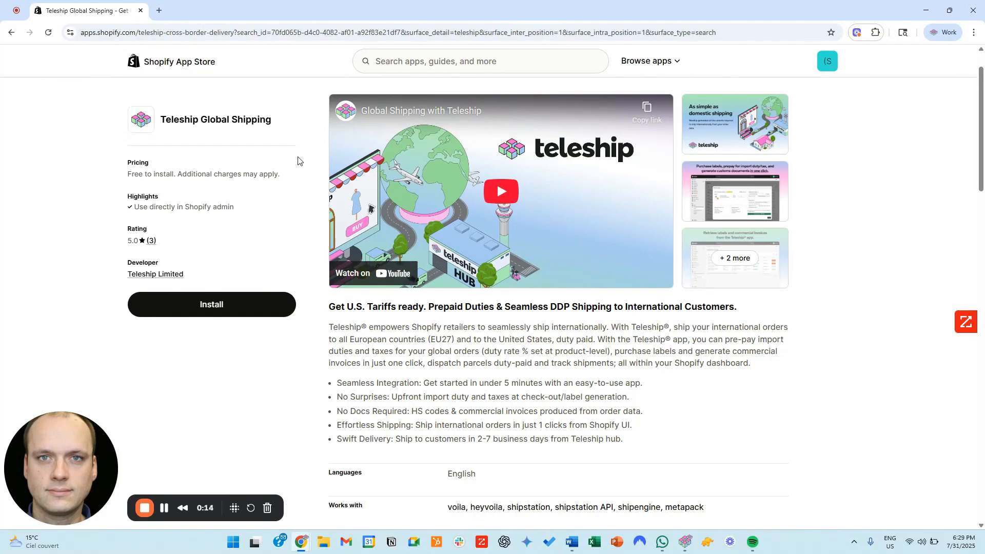
Step: Install the Teleship Global Shipping app on the demo store and pin it to the admin navigation
click(249, 307)
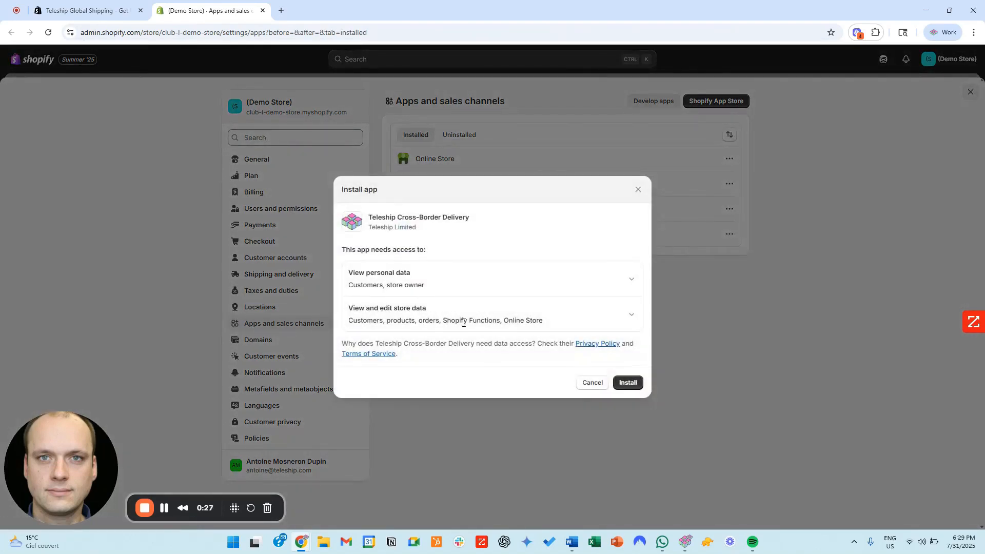
click(624, 383)
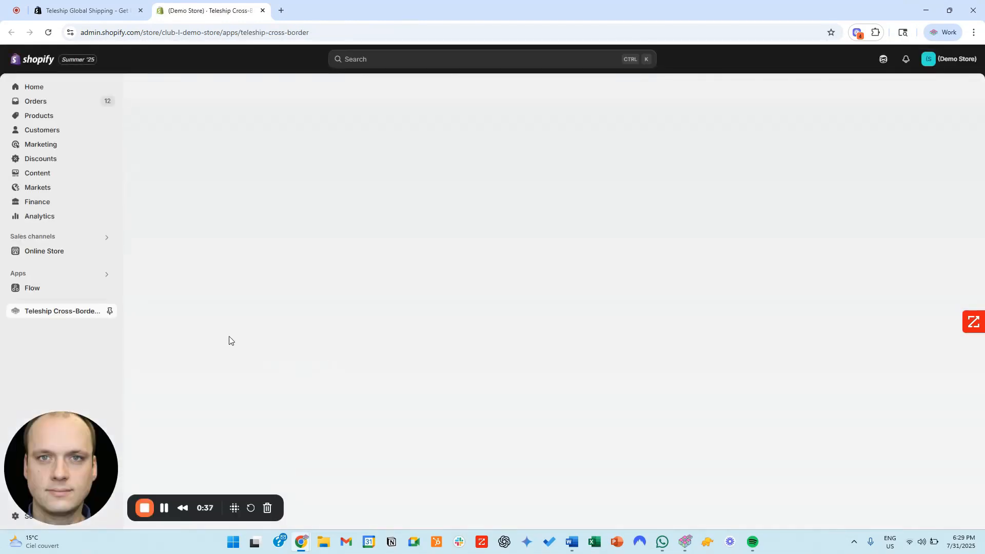
click(109, 311)
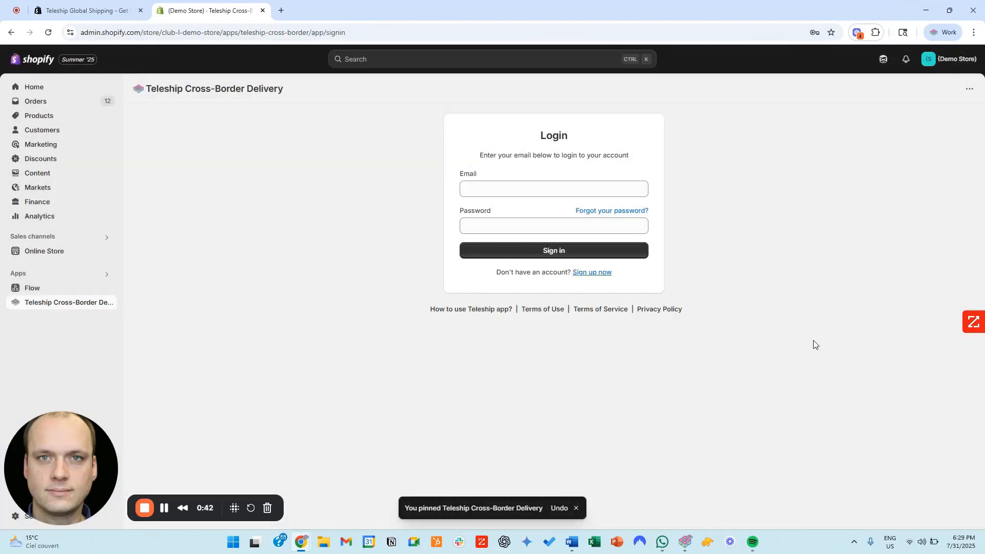
Step: Sign in to the Teleship account with the saved e-mail and account password
click(521, 190)
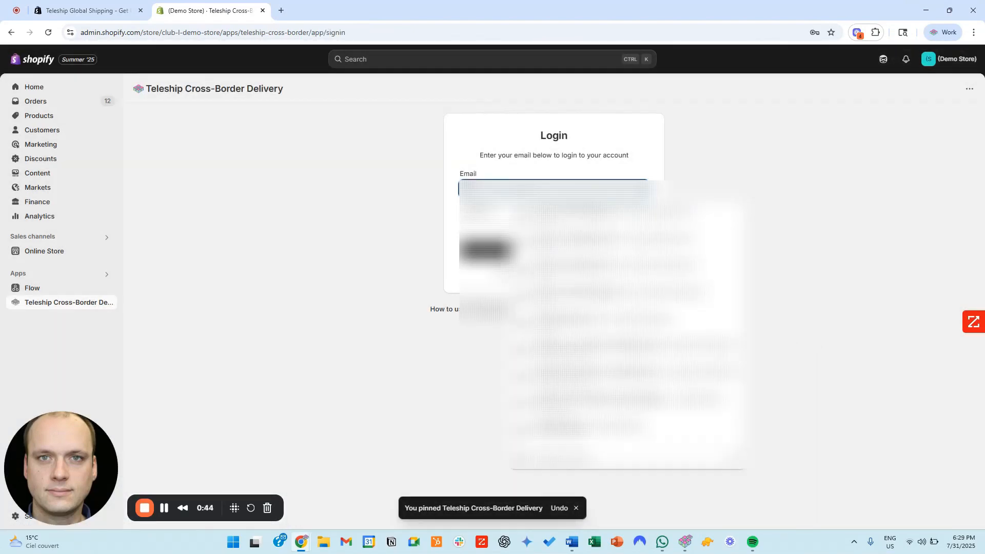
click(533, 245)
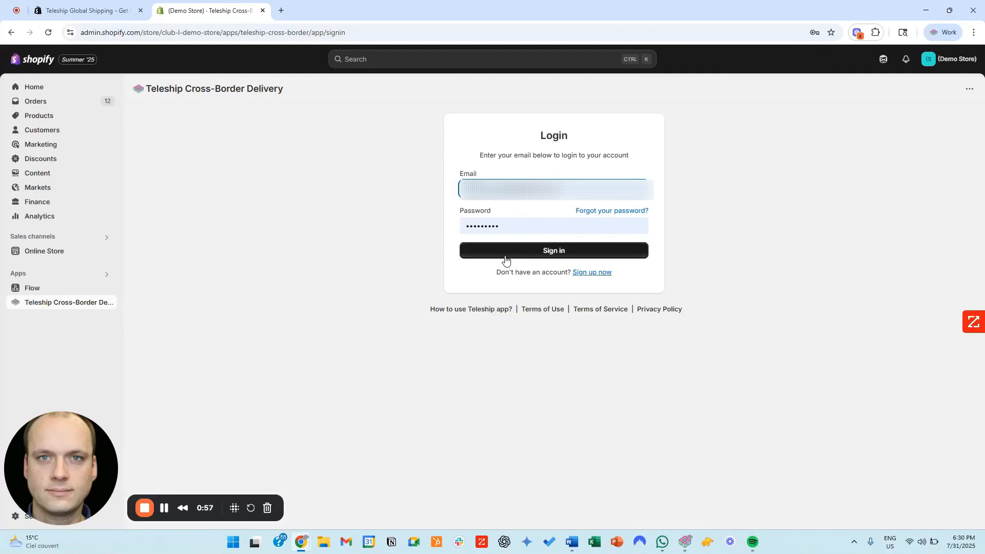
click(505, 260)
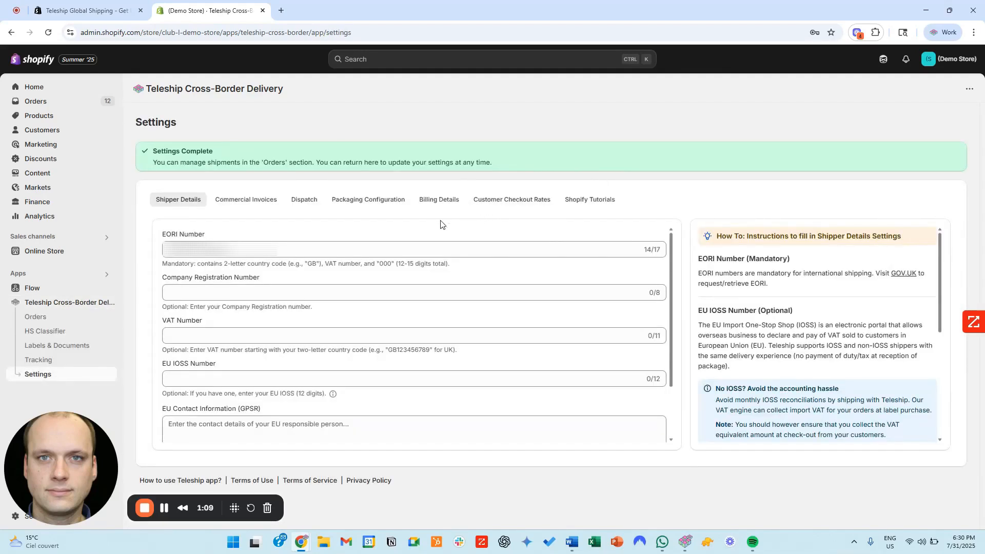
Step: Go through the shipper details, from the EORI number to the EU contact information, and save them
click(222, 253)
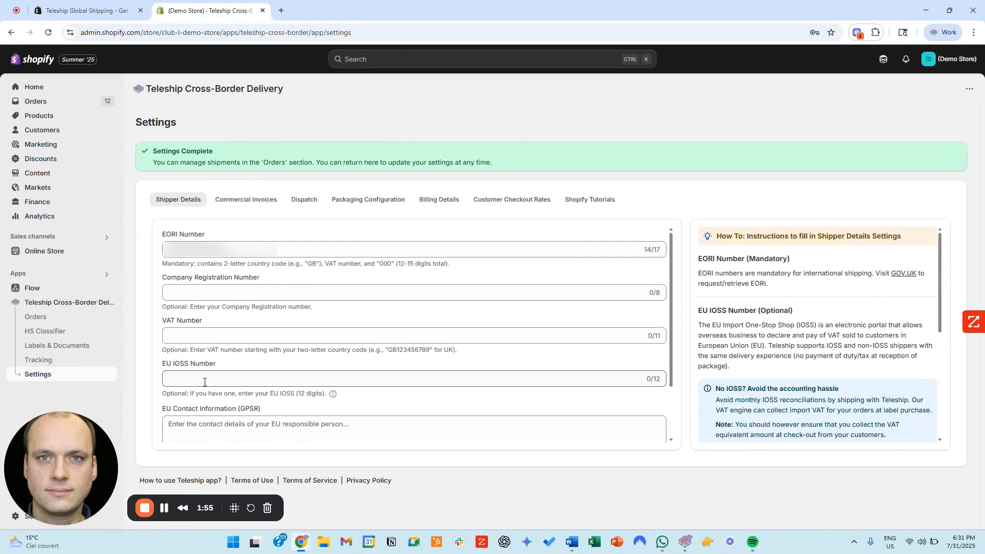
scroll(204, 382, down, 1)
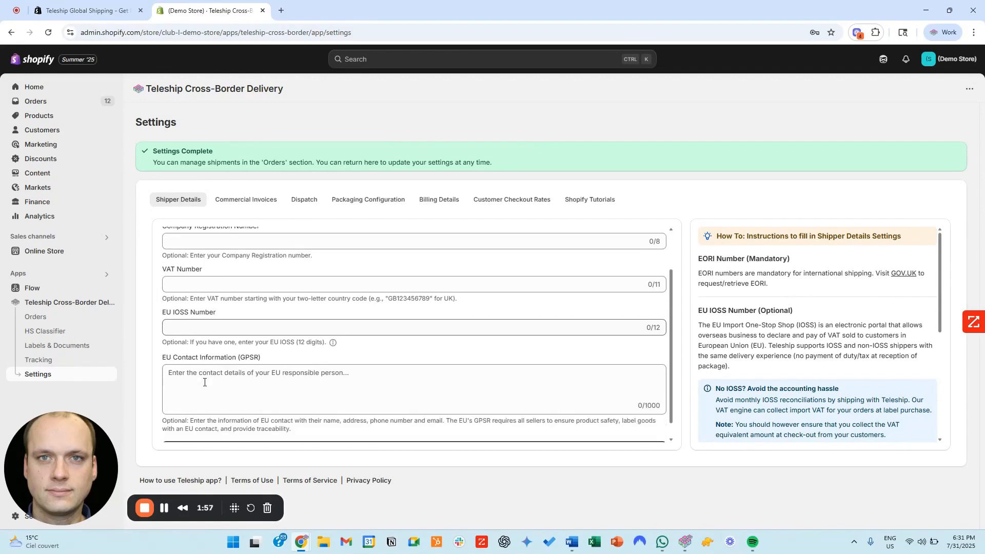
scroll(204, 382, down, 1)
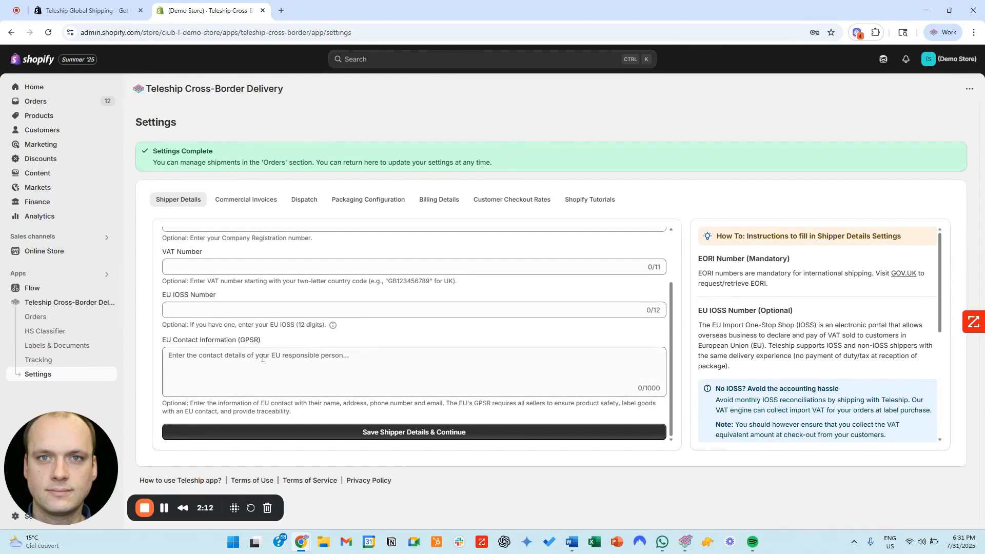
click(403, 433)
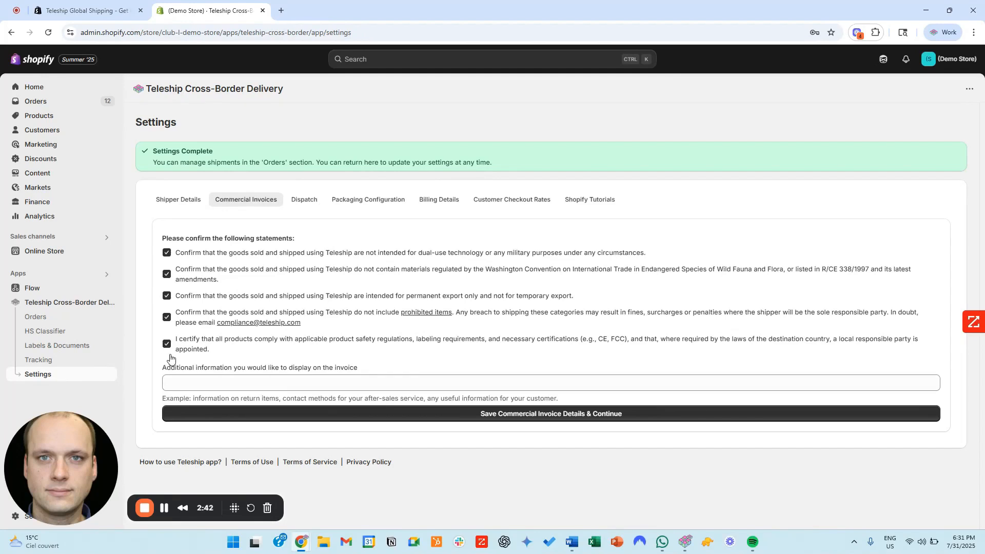
Step: Save the commercial invoice details and the dispatch details
click(462, 413)
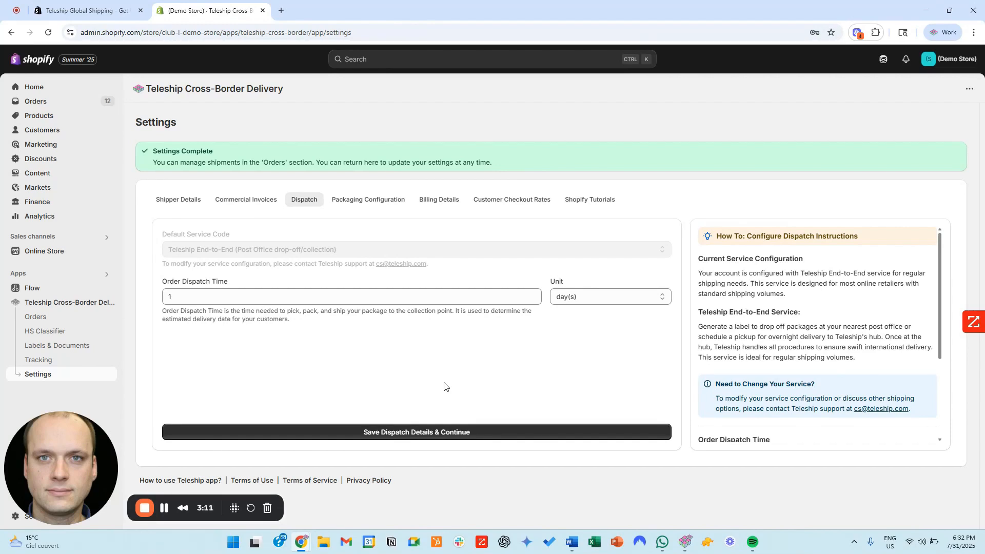
click(414, 432)
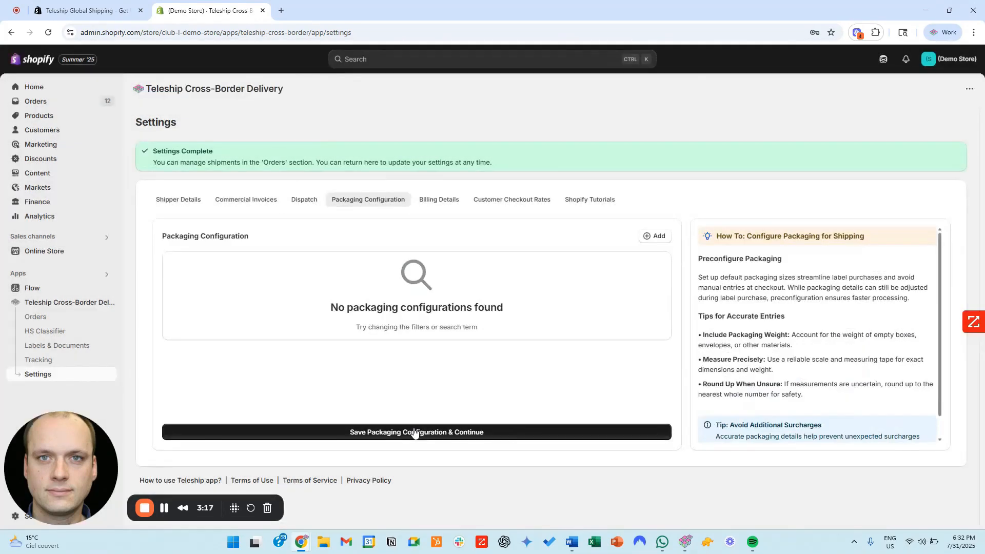
Step: Start a new package configuration named Box, keeping Box as the package type
click(649, 239)
click(530, 266)
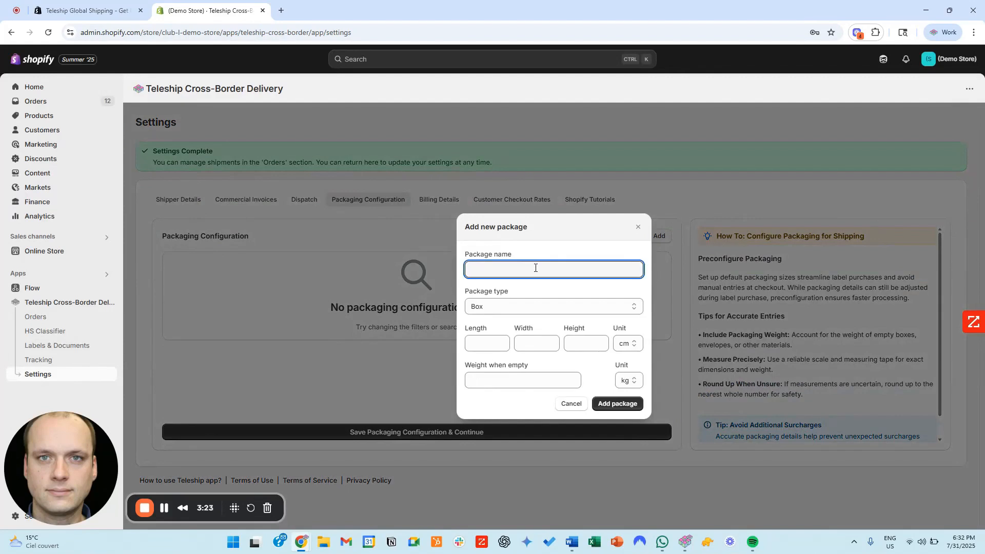
text(Box)
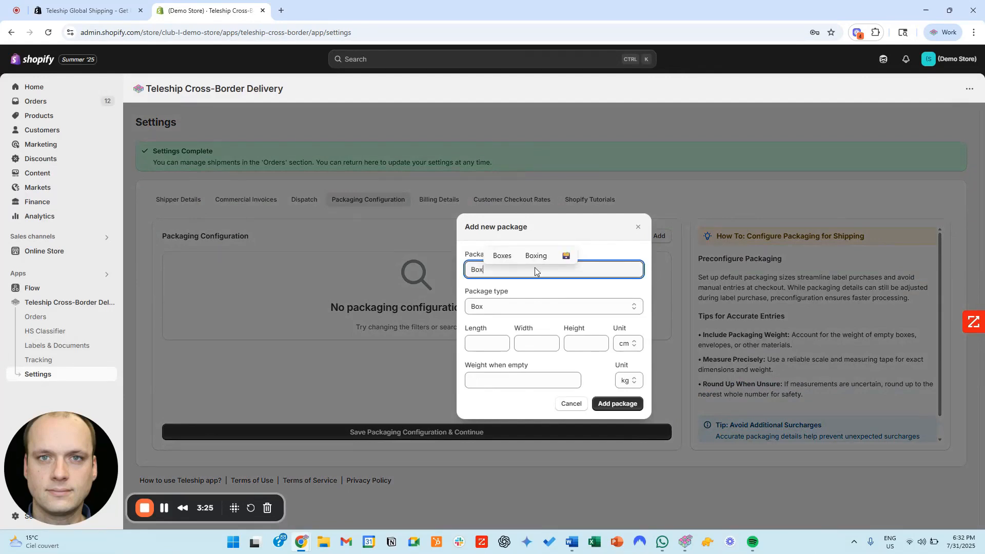
click(527, 307)
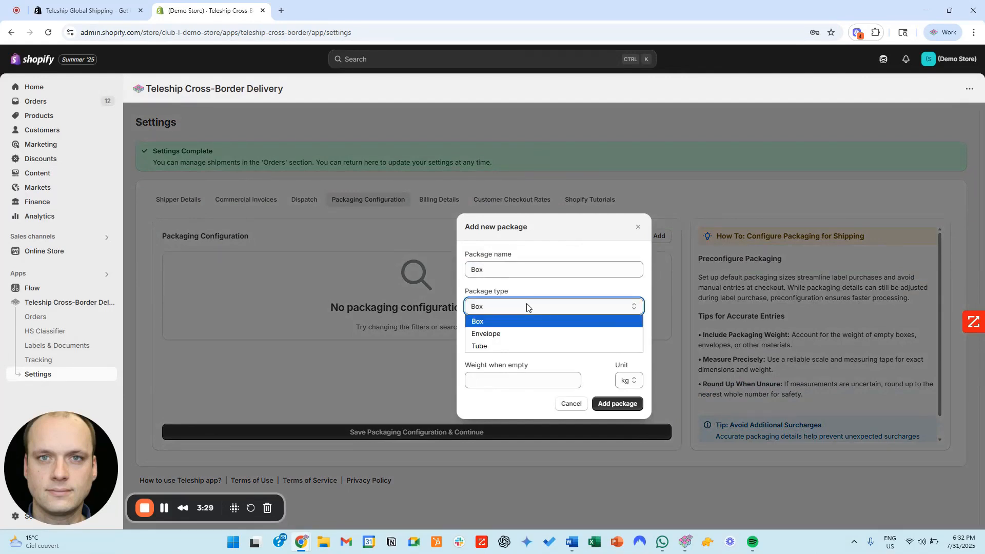
click(526, 306)
Step: Set the package to 30 x 20 x 10 cm with an empty weight of .2 kg and add it
click(497, 343)
text(30)
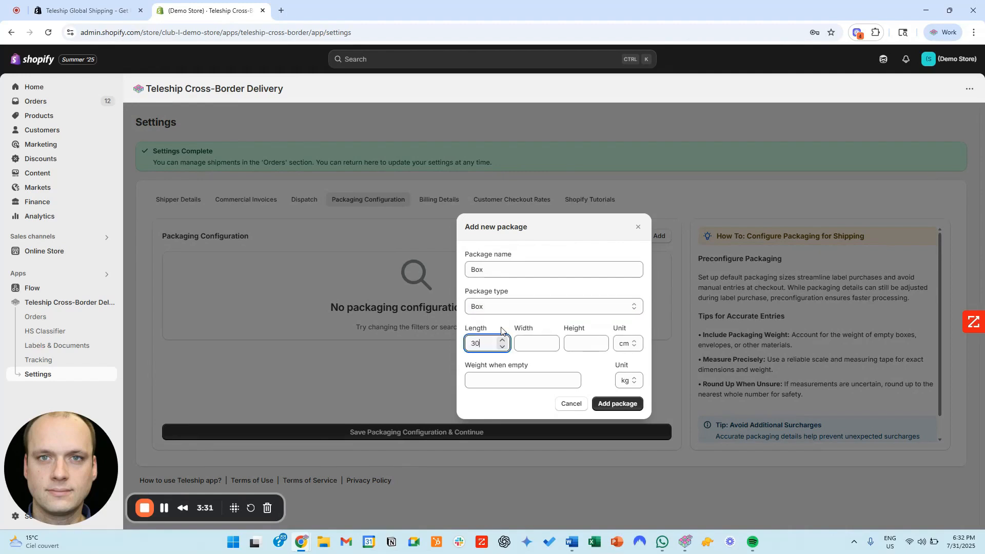
key(Tab)
text(20)
key(Tab)
text(10)
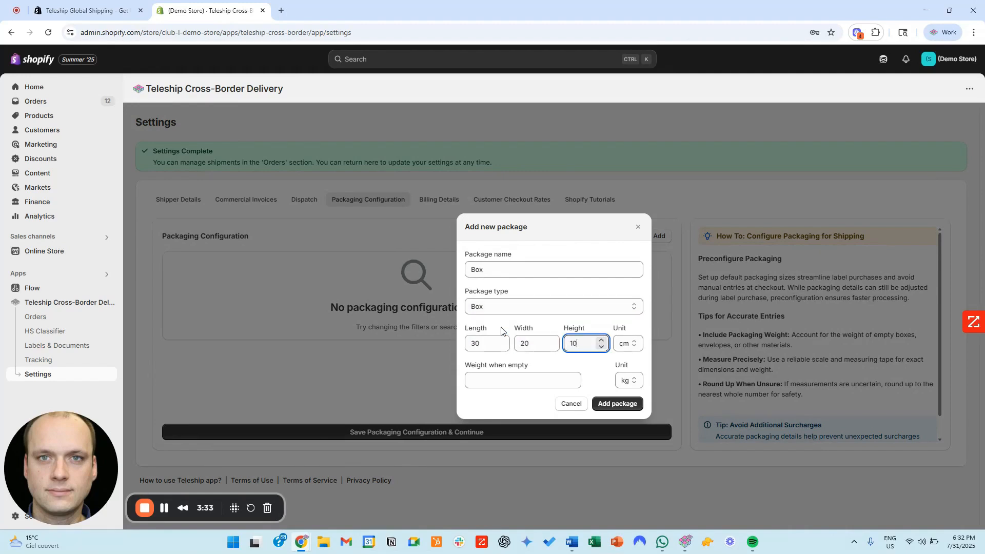
key(Tab)
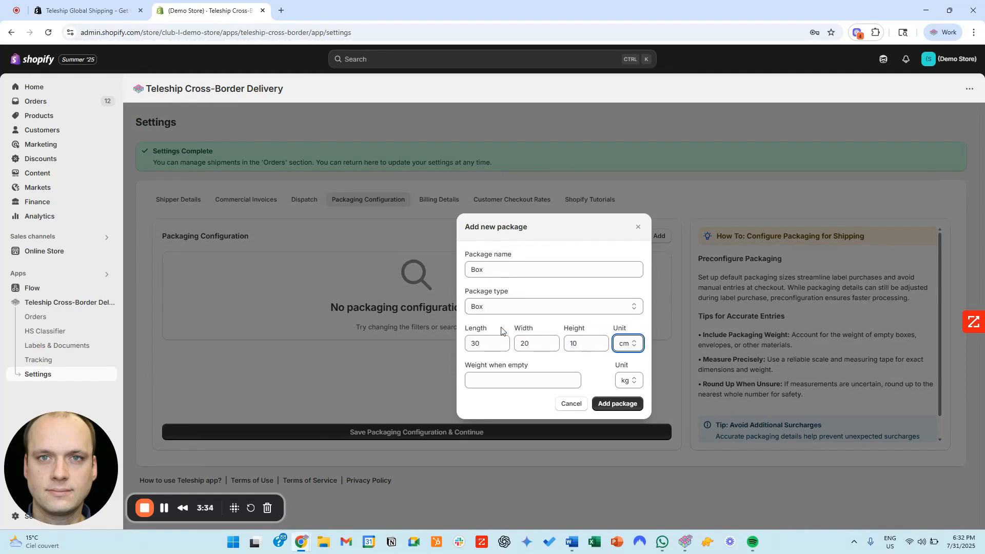
click(498, 383)
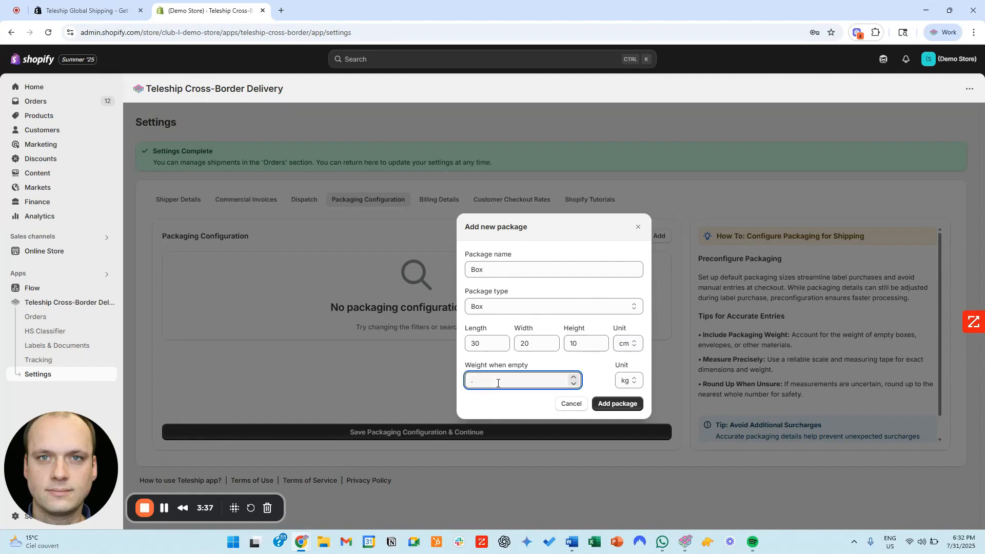
text(.2)
click(621, 403)
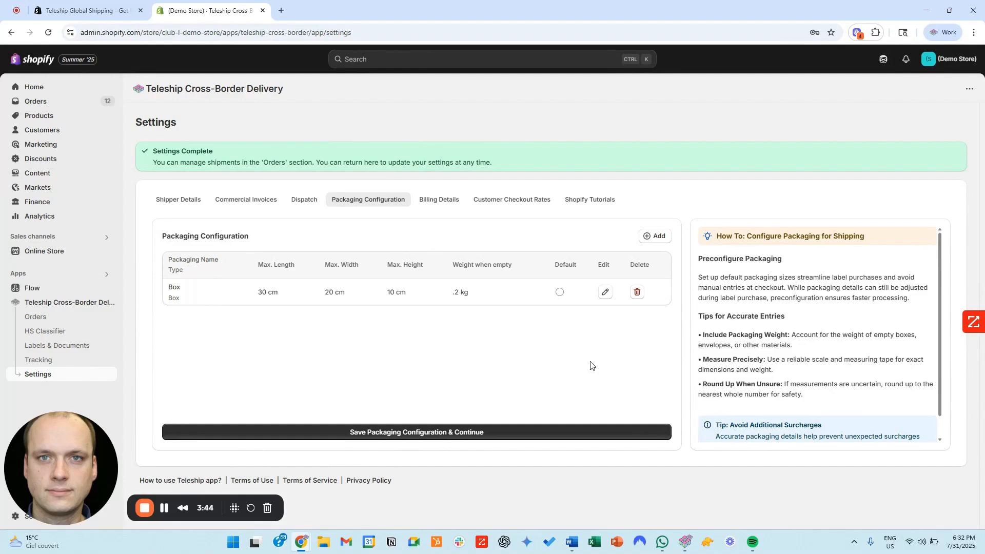
Step: Make the Box package the default and save both the packaging configuration and the billing details
click(559, 292)
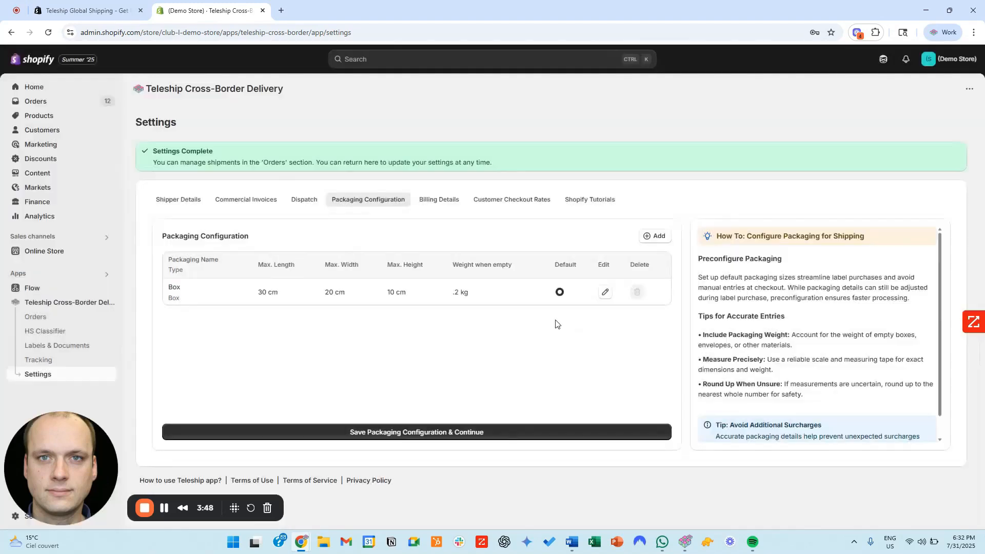
click(425, 433)
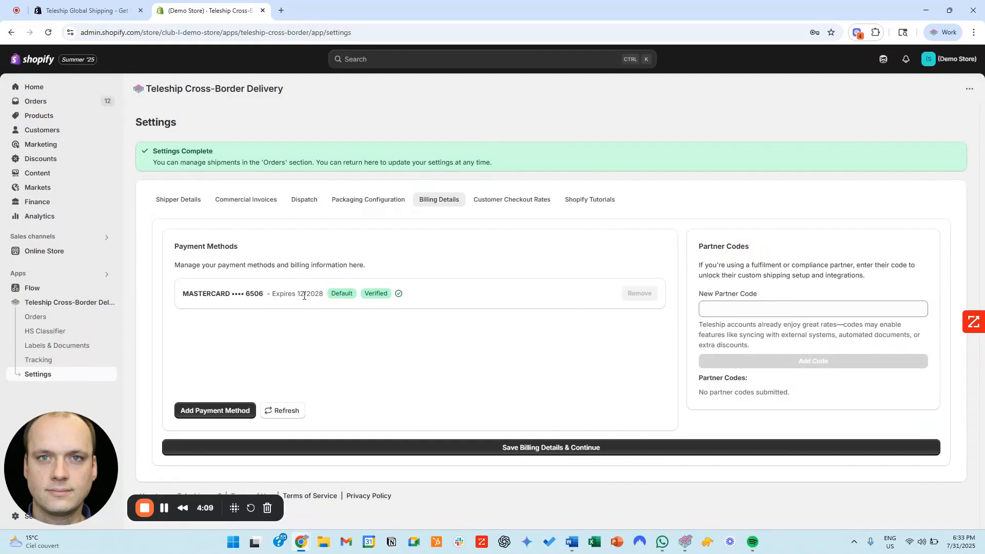
click(483, 447)
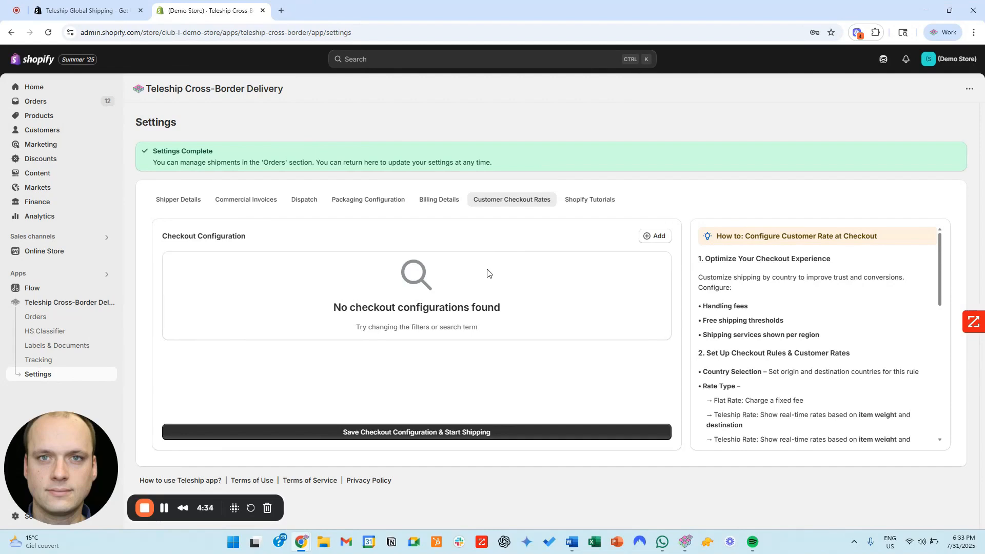
Step: Add a checkout configuration for the United States with the Pass-Through Teleship Rate and save the checkout settings
click(649, 240)
click(564, 225)
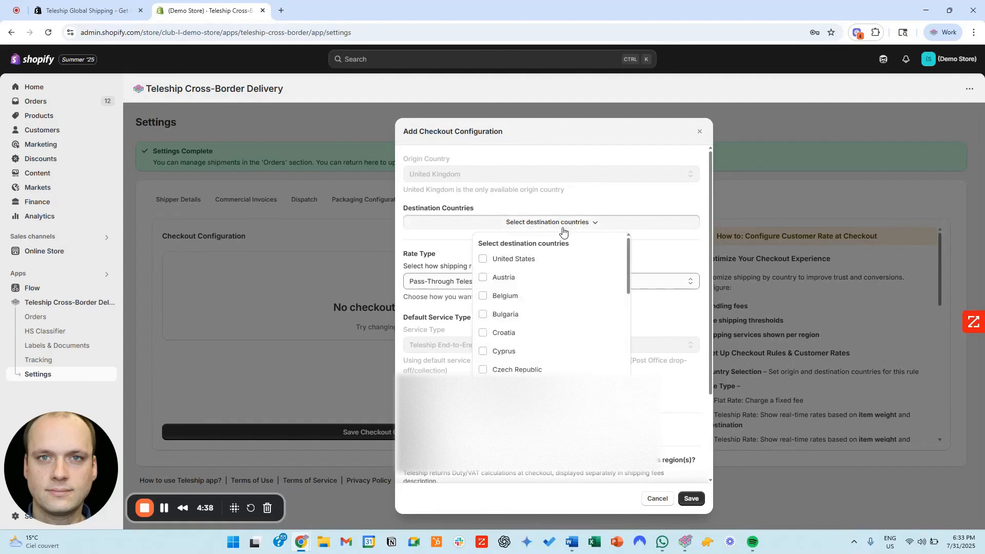
click(482, 259)
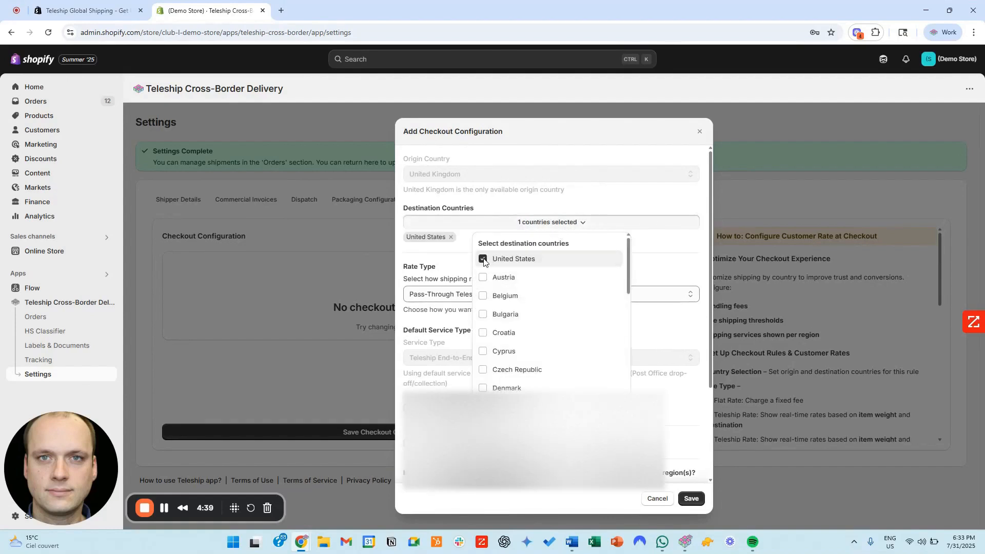
click(652, 258)
scroll(503, 292, down, 2)
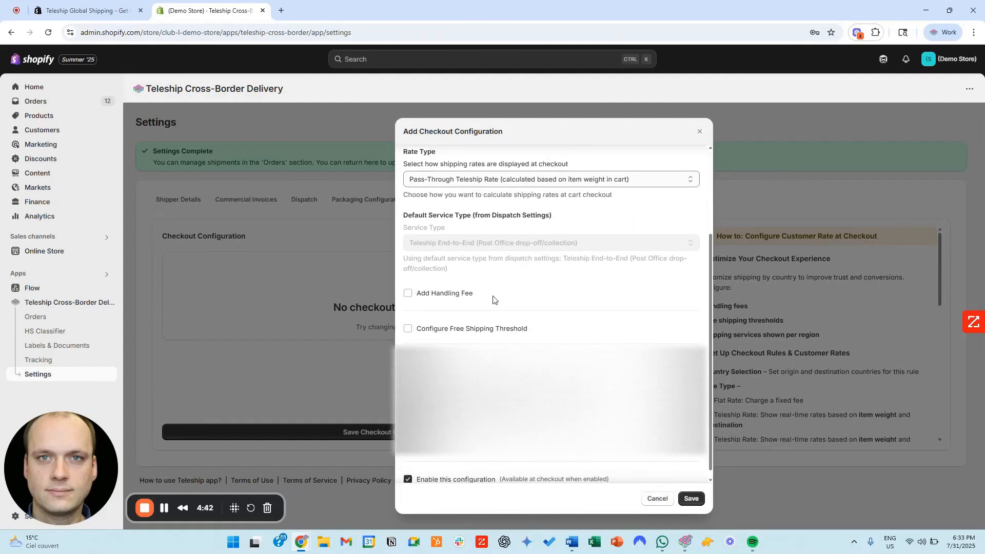
scroll(482, 326, down, 1)
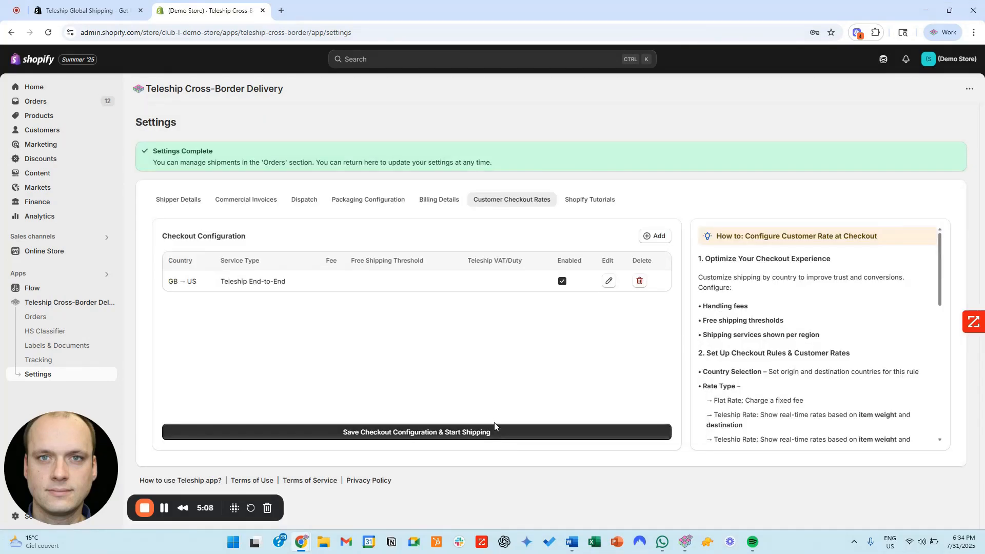
click(448, 434)
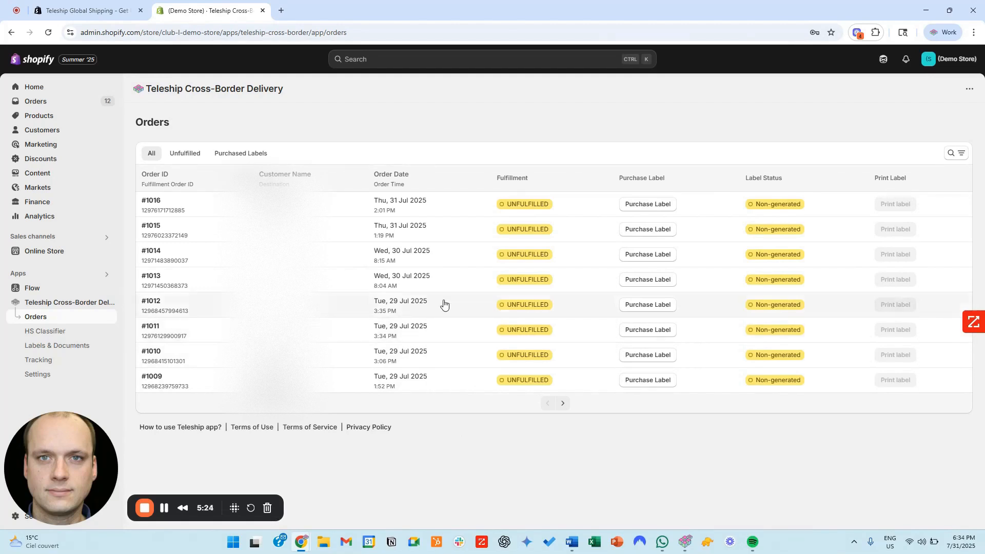
Step: Purchase the shipping label for the order from 30 Jul 2025 at 8:04 AM and view its printable label
click(643, 281)
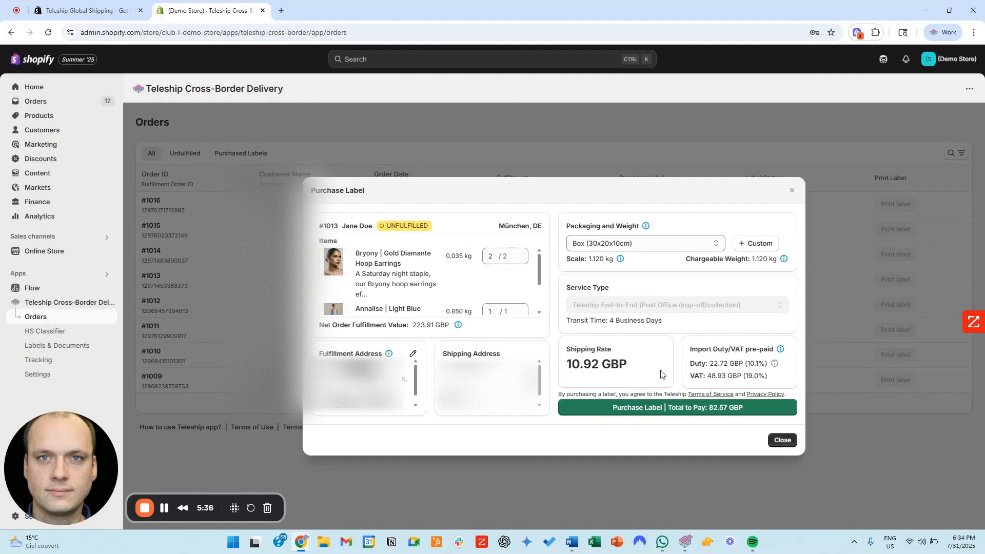
click(663, 410)
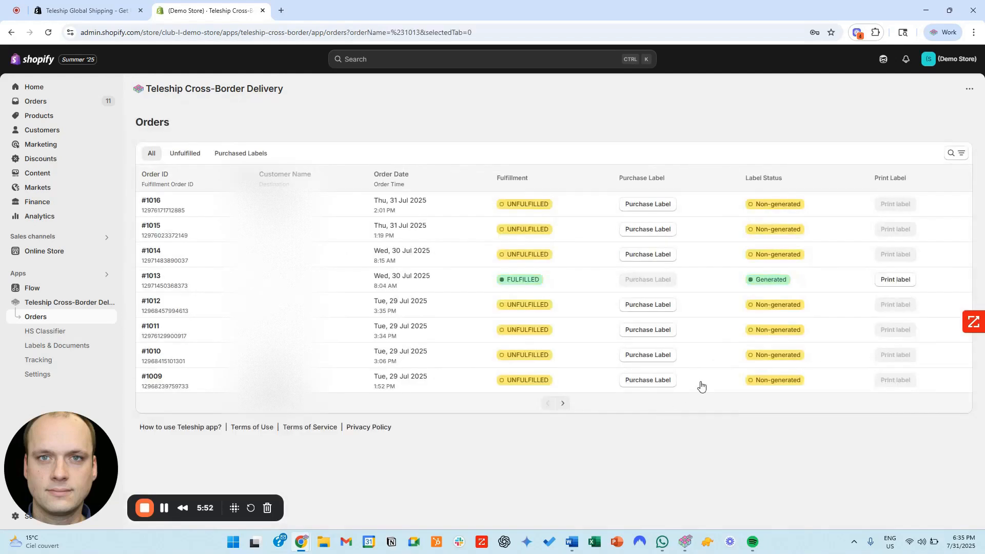
click(889, 281)
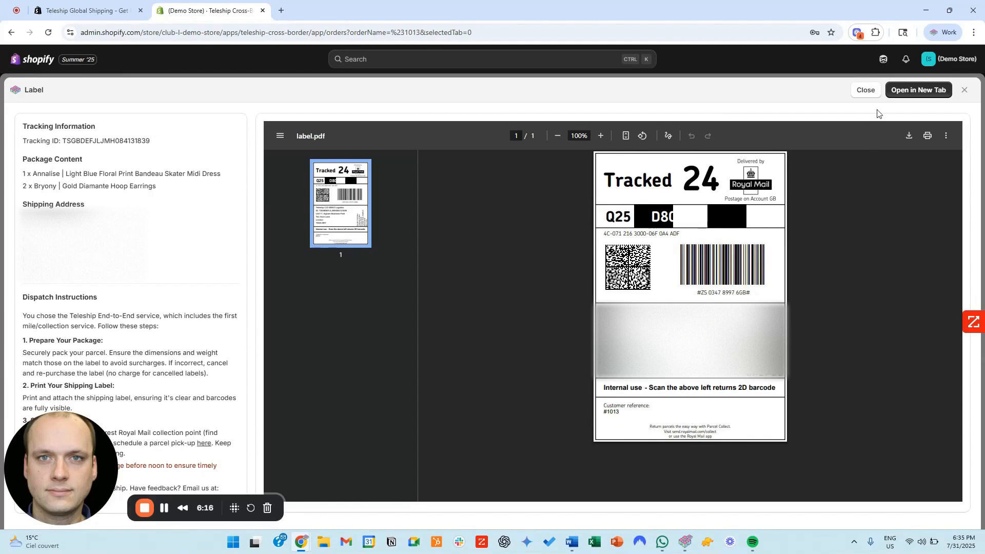
click(871, 91)
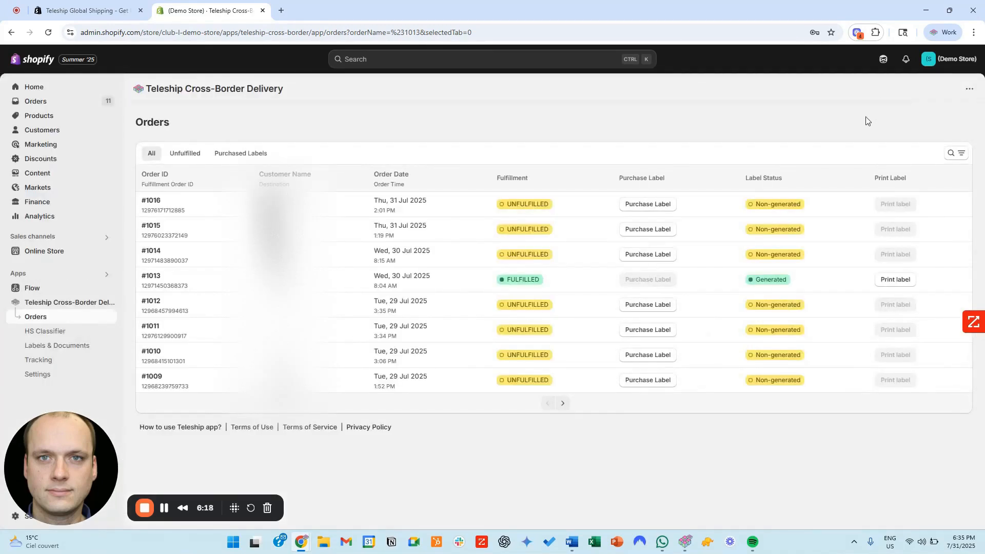